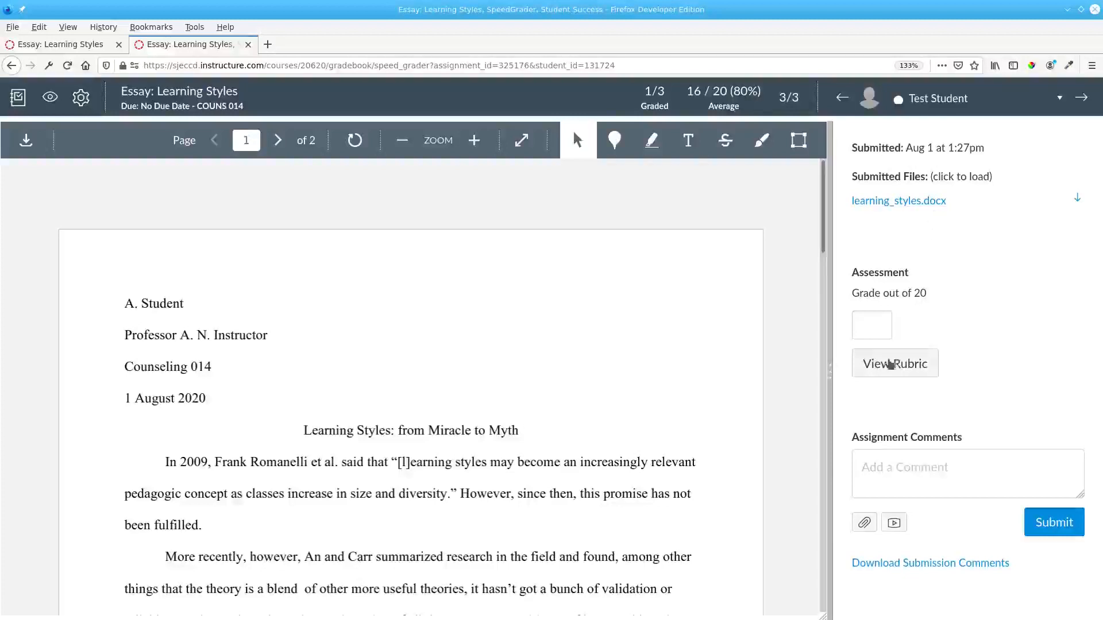
Open the grading rubric in a widened panel and rate Thesis Statement Good (3 pts) and Organization Very Effective (3 pts)
click(889, 365)
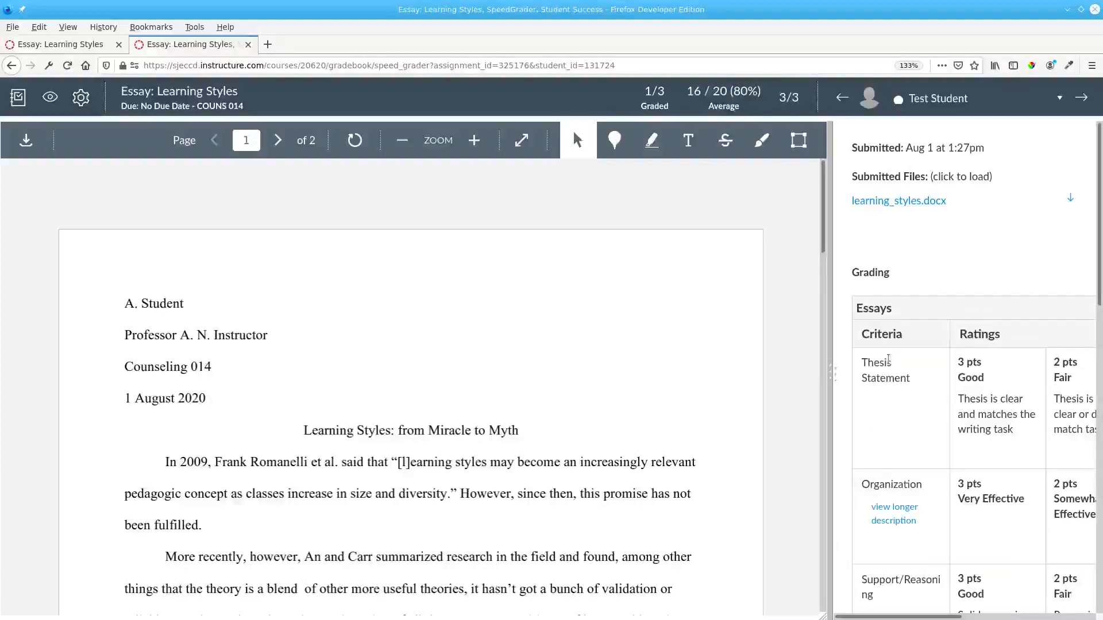
drag(824, 375, 593, 382)
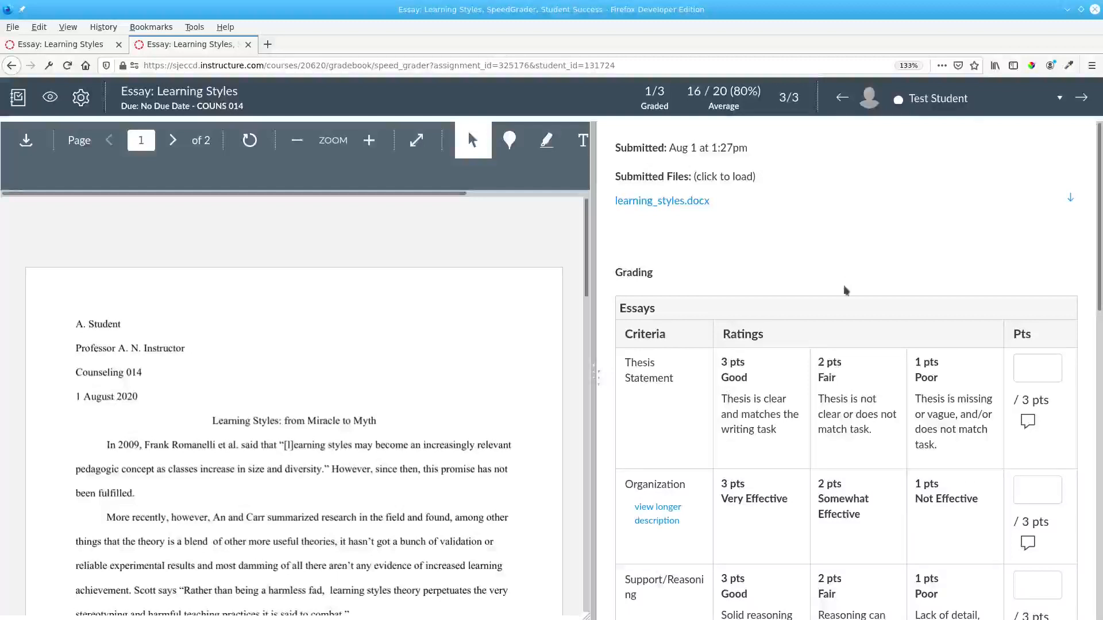
click(754, 412)
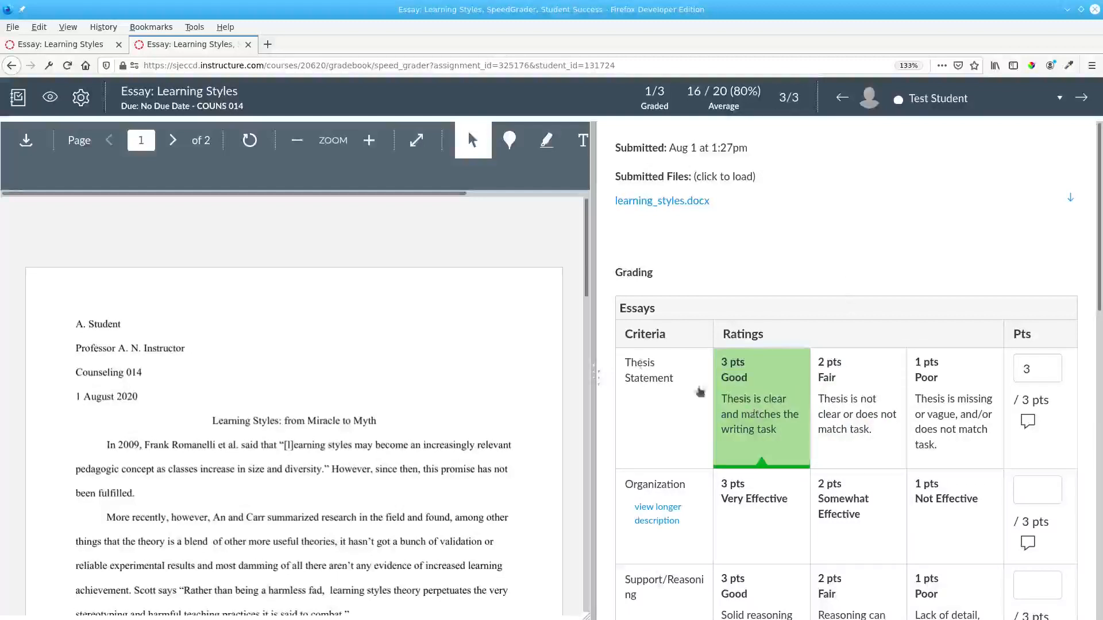
drag(587, 286, 587, 335)
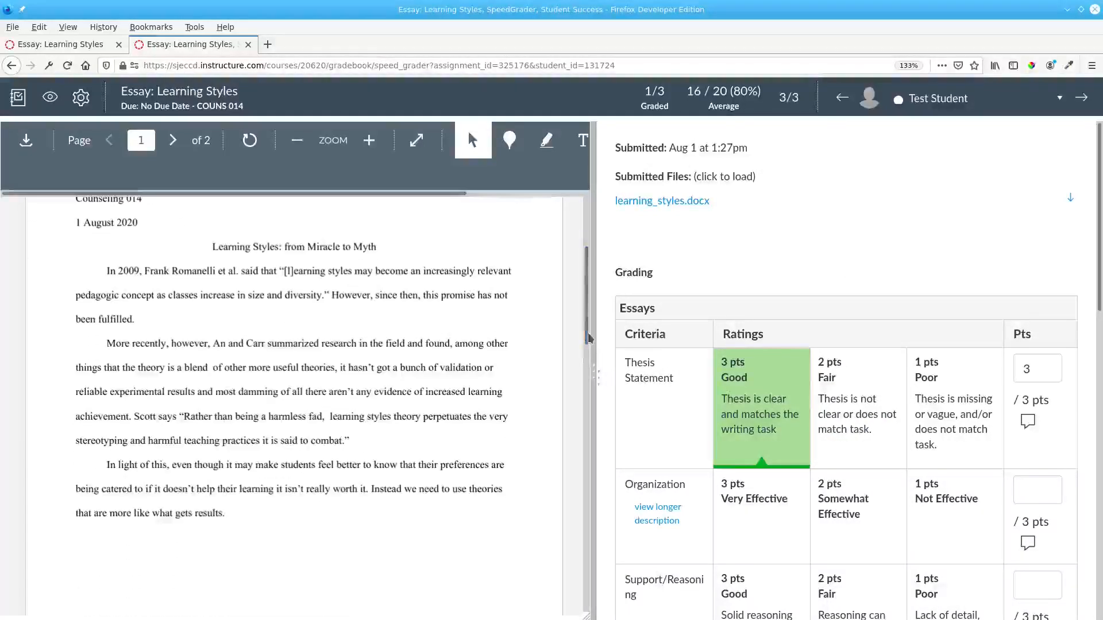
click(797, 505)
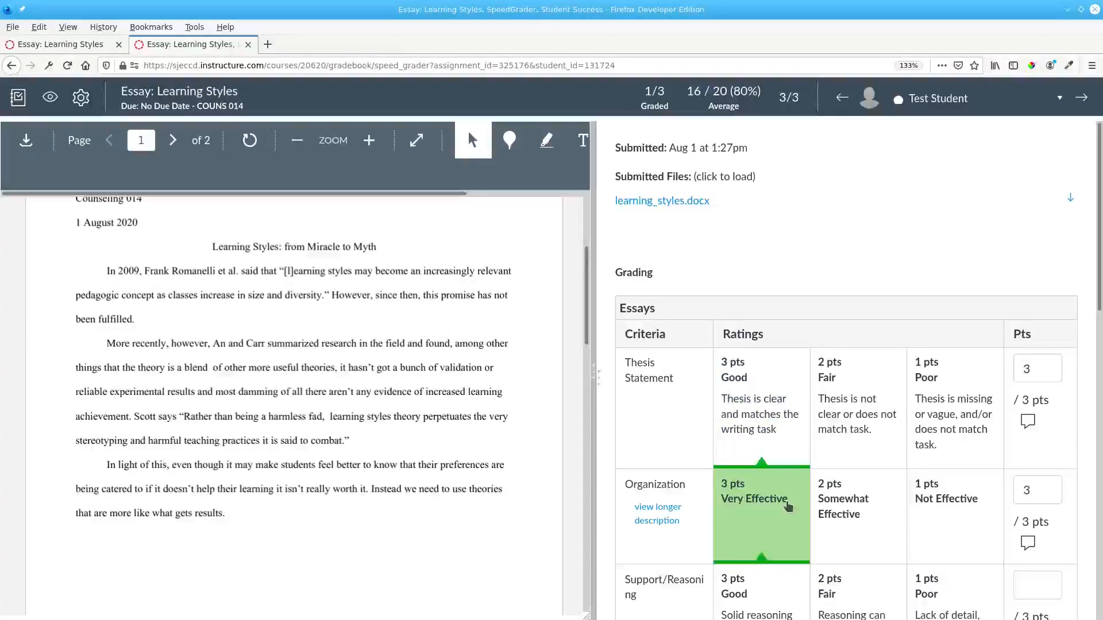
Give the Support/Reasoning criterion 1.5 points and add the comment "Needs more detail here!"
scroll(880, 269, down, 3)
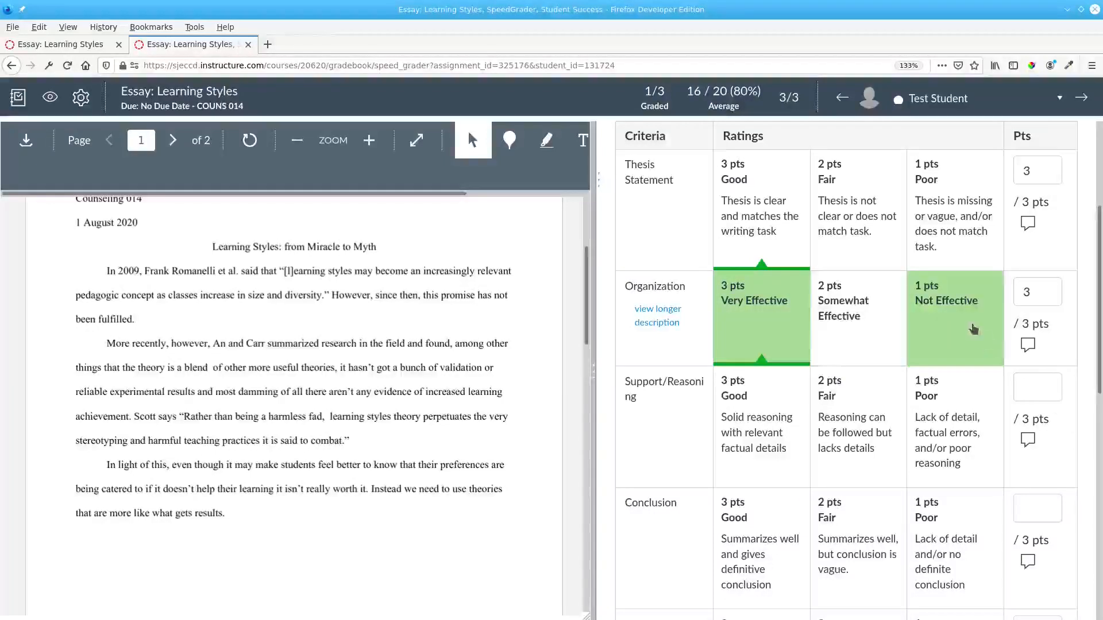
click(1039, 386)
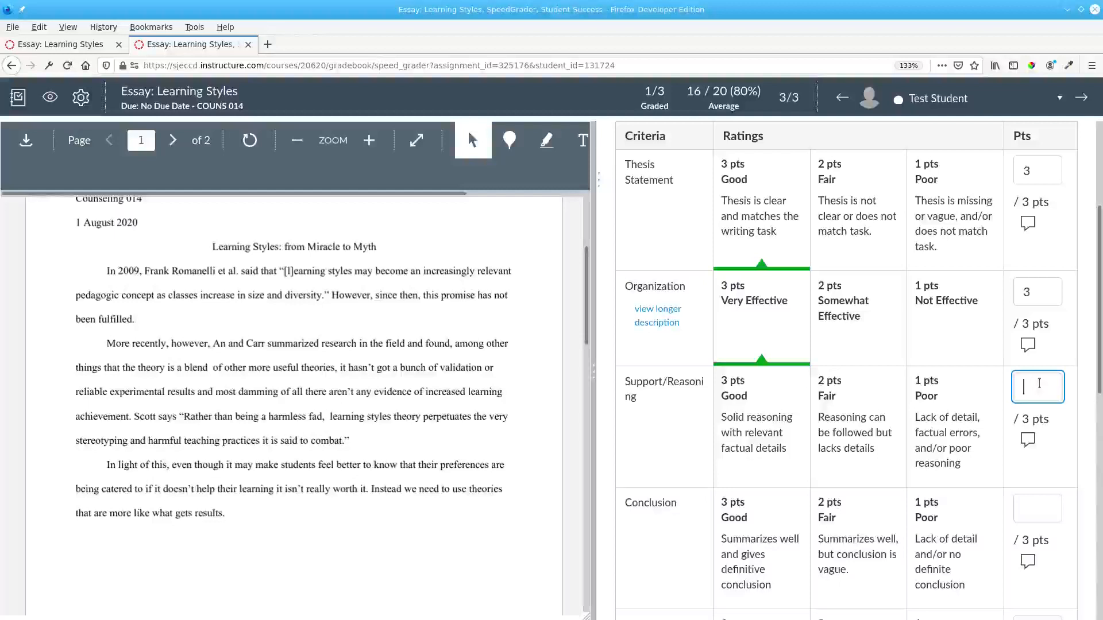
text(1.5)
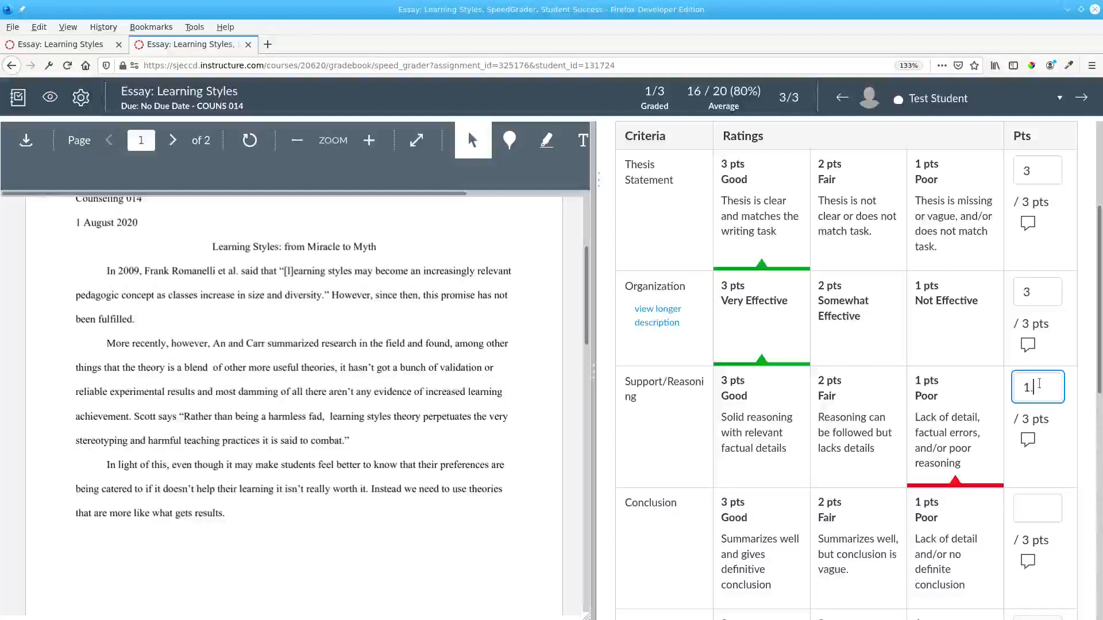
click(1030, 439)
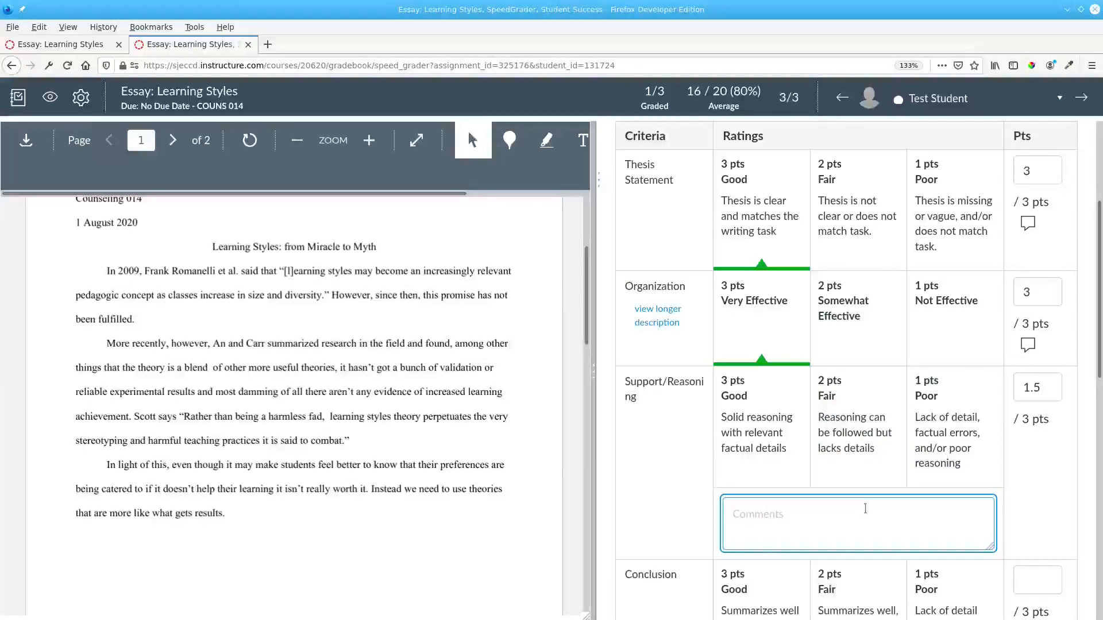
text(Needs more detail here!)
key(Tab)
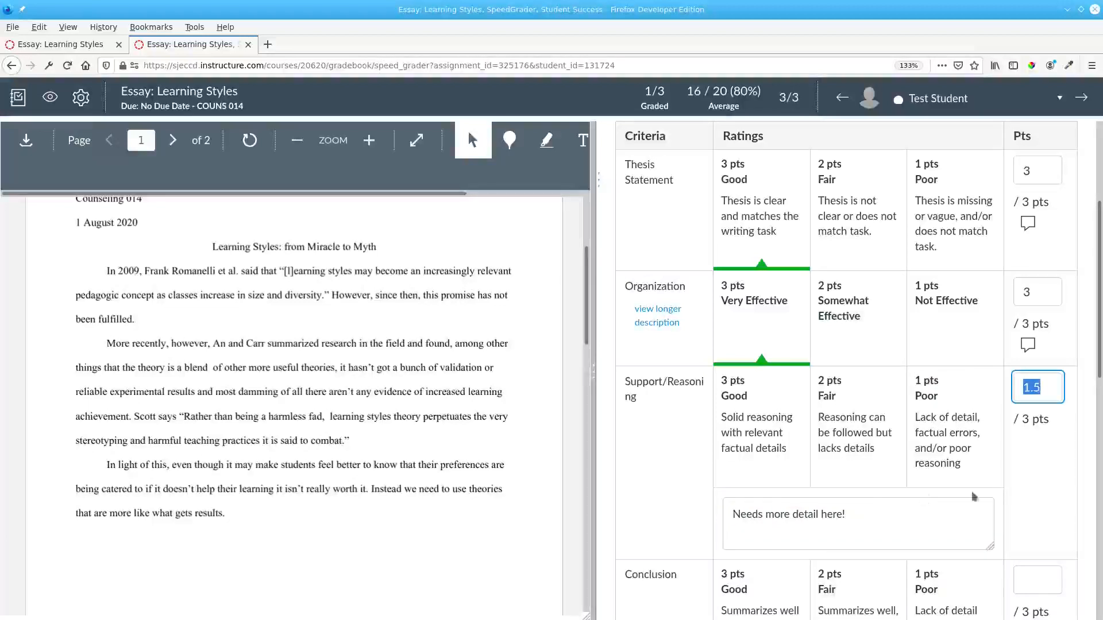
Rate the Conclusion criterion Poor (1 pt) and the Mechanics criterion Some errors (2 pts)
scroll(1084, 471, down, 3)
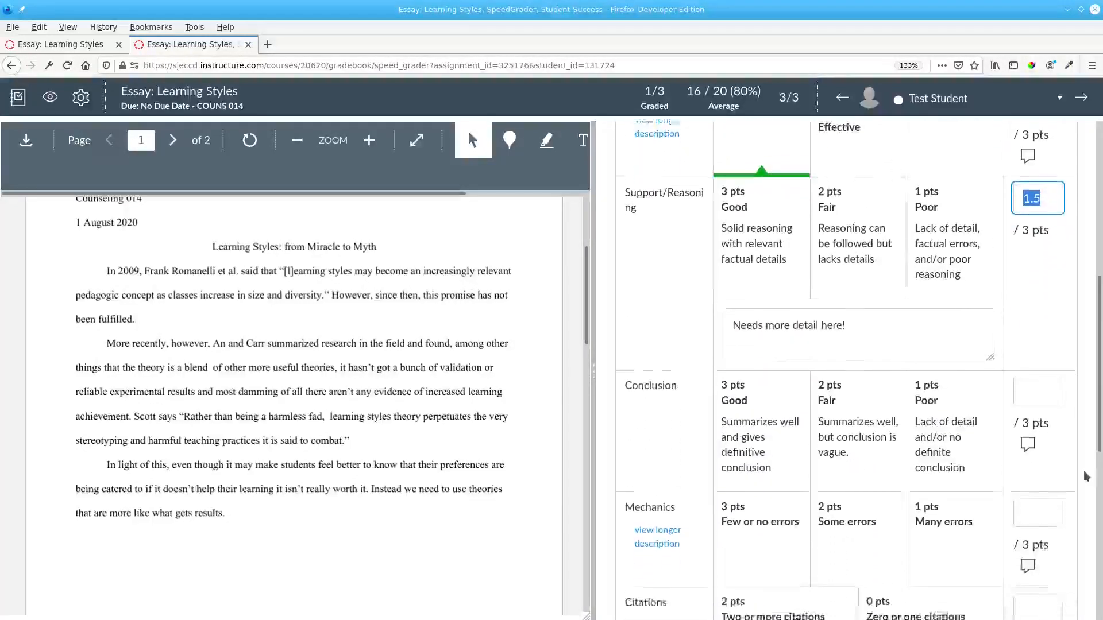
click(958, 426)
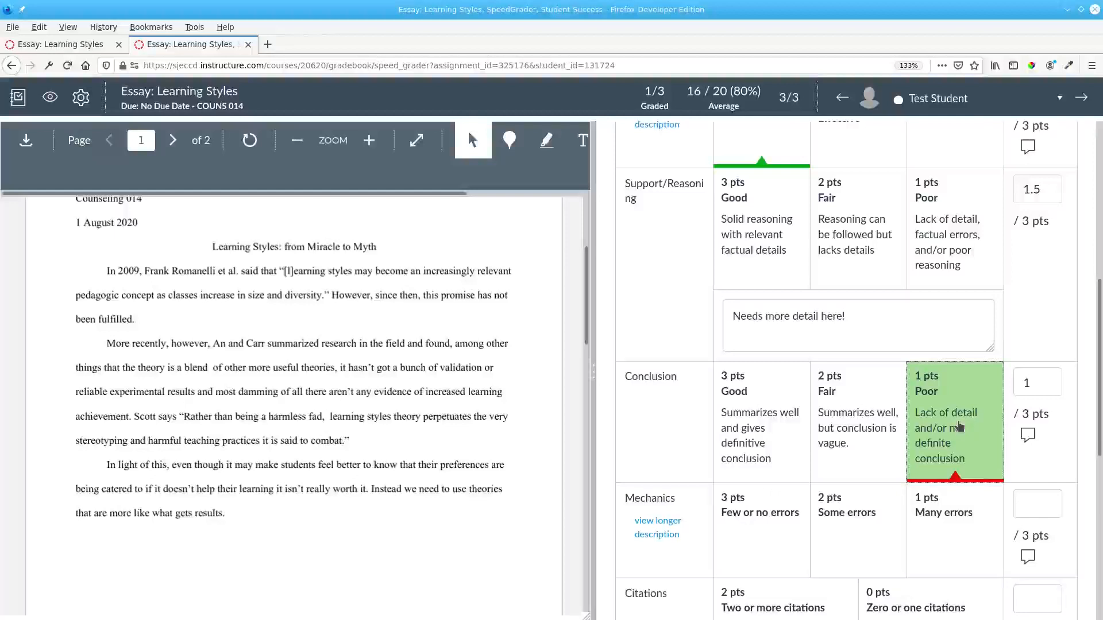
click(860, 509)
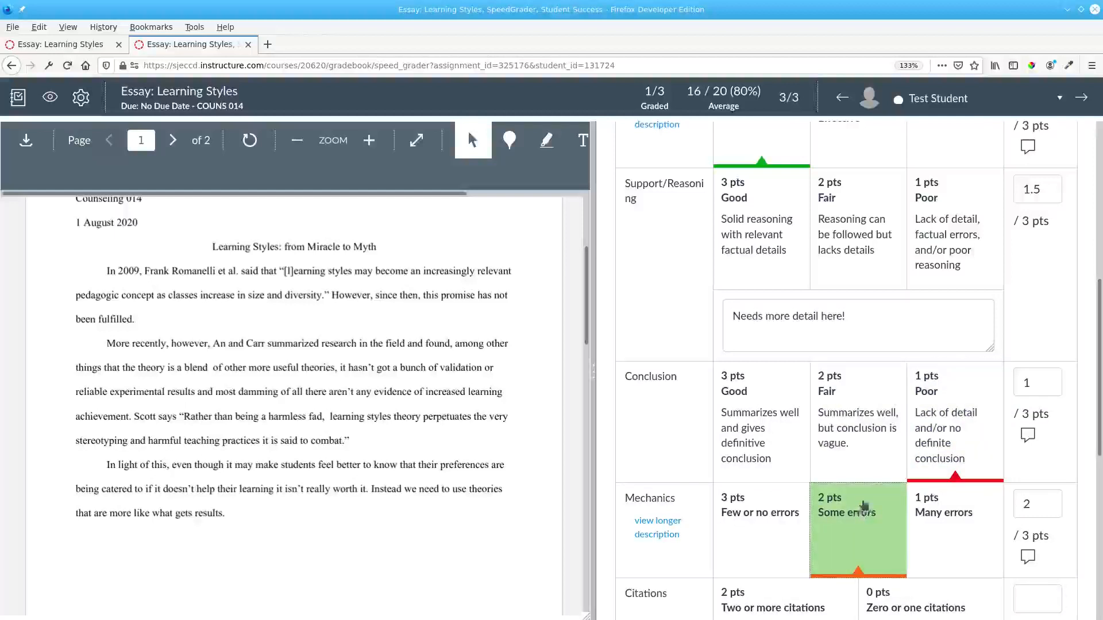
Rate Citations as Two or more citations (2 pts) and "Works Cited" Section as Few or no errors (3 pts), saving the rubric assessment
scroll(1083, 448, down, 3)
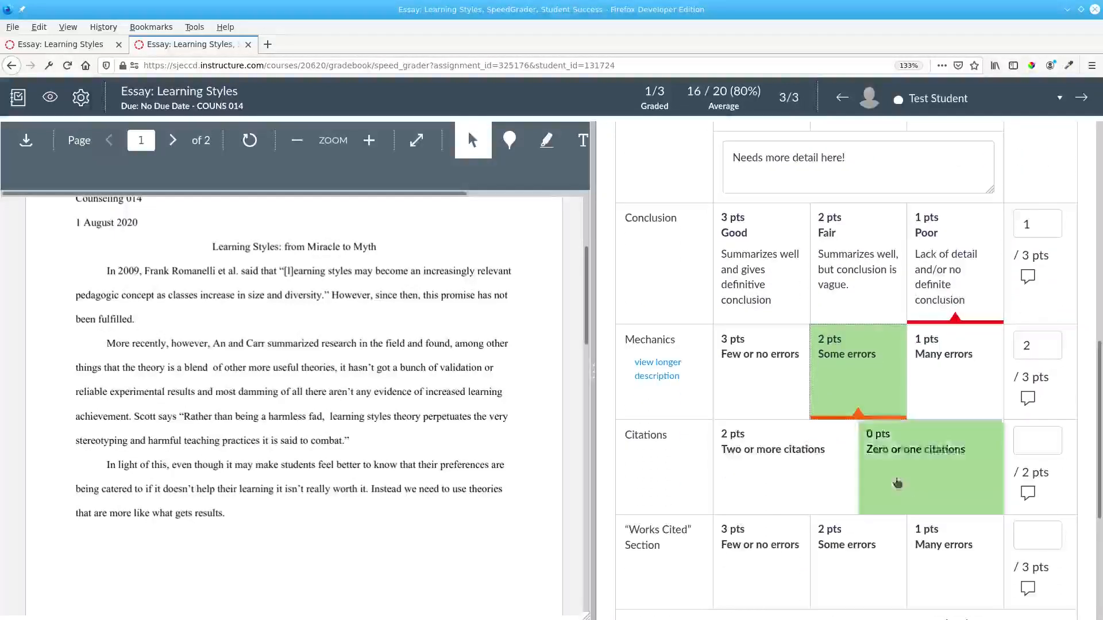
click(738, 477)
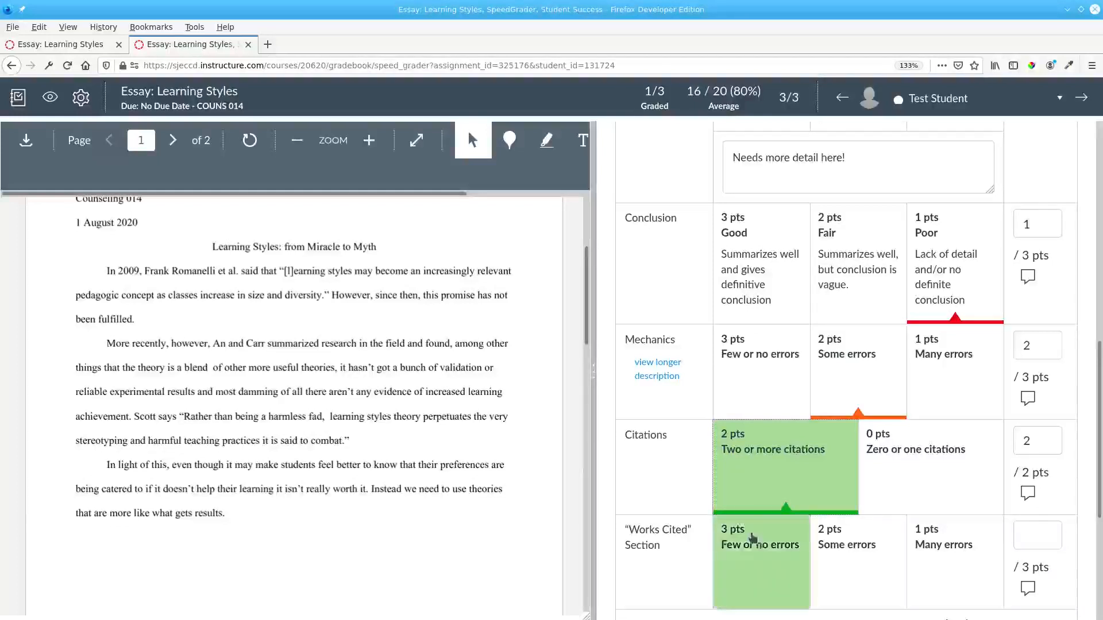
scroll(551, 459, down, 5)
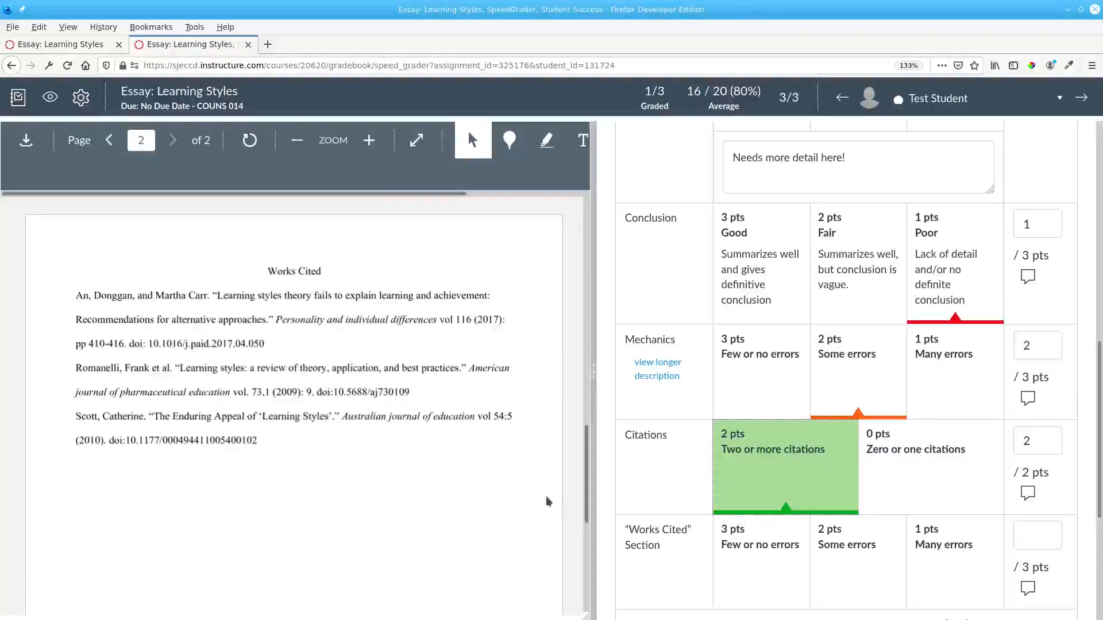
click(751, 571)
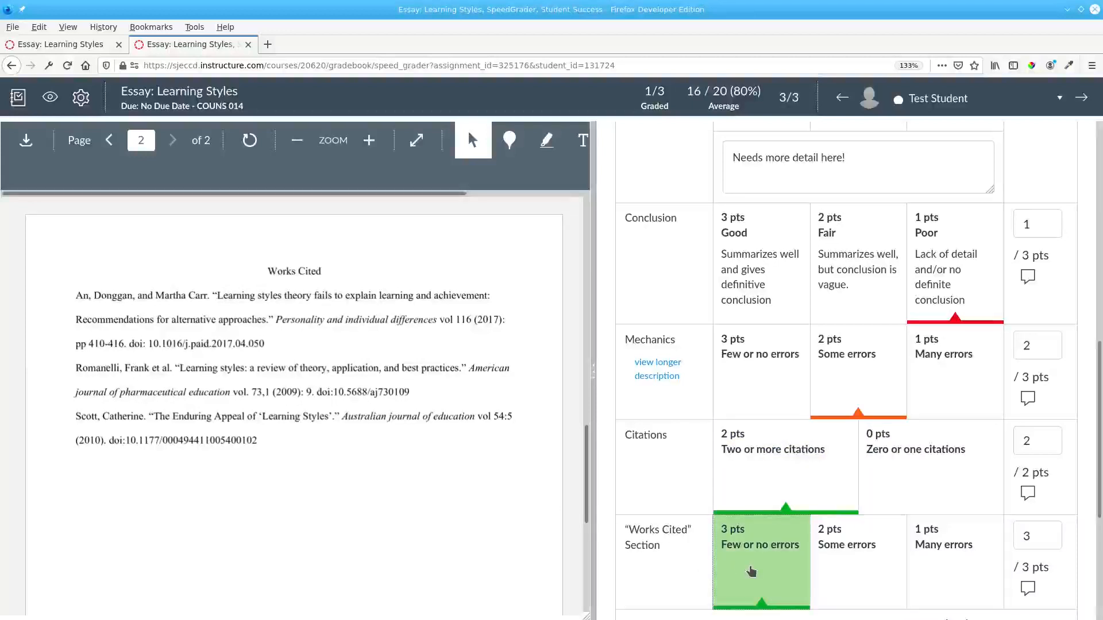
scroll(973, 541, down, 3)
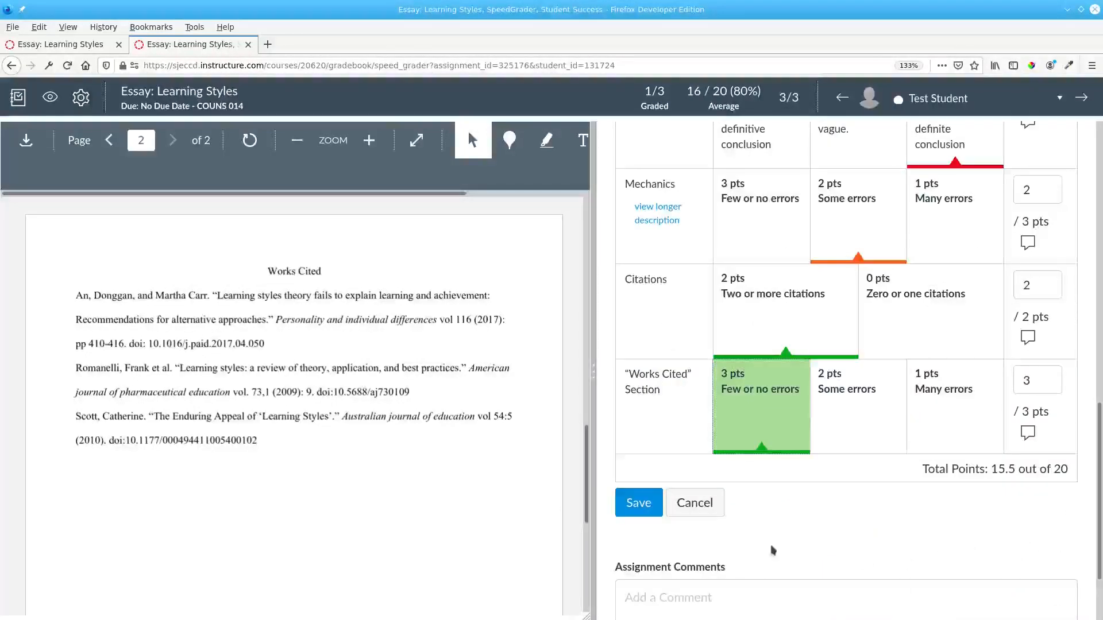
click(638, 503)
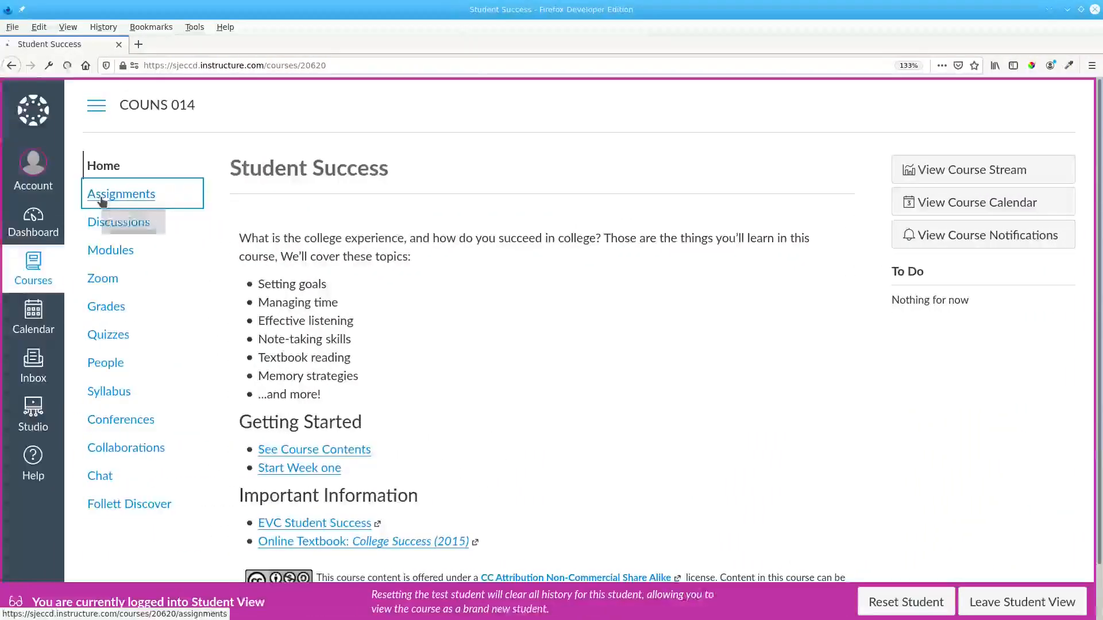
In Student View, check the Essay: Learning Styles assignment page and, starting from the course grades, the submission's rubric assessment
click(102, 199)
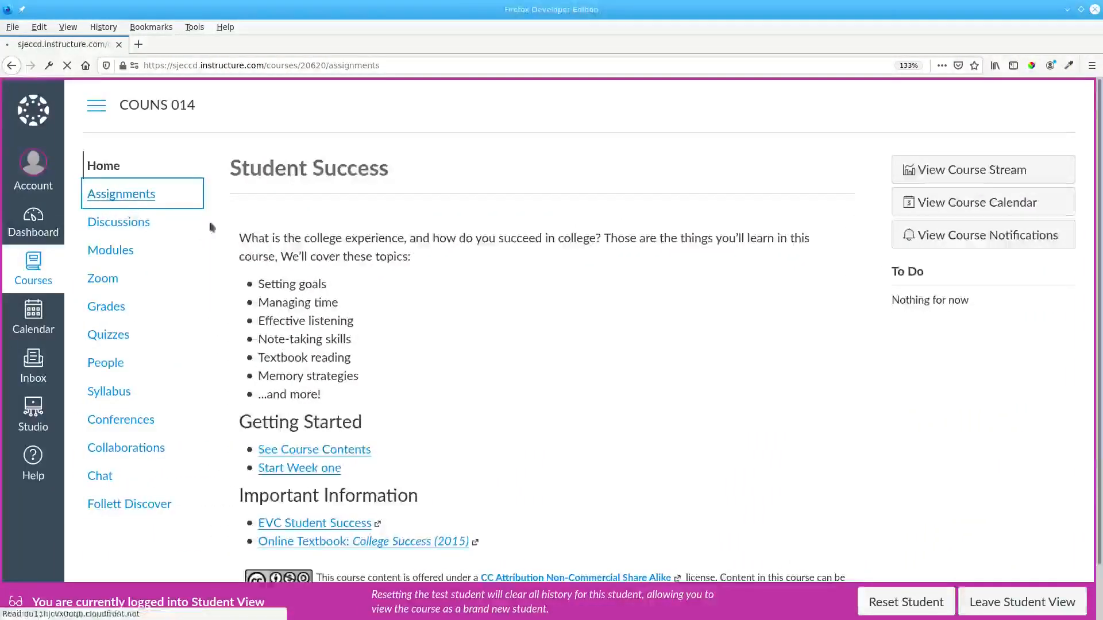
click(329, 376)
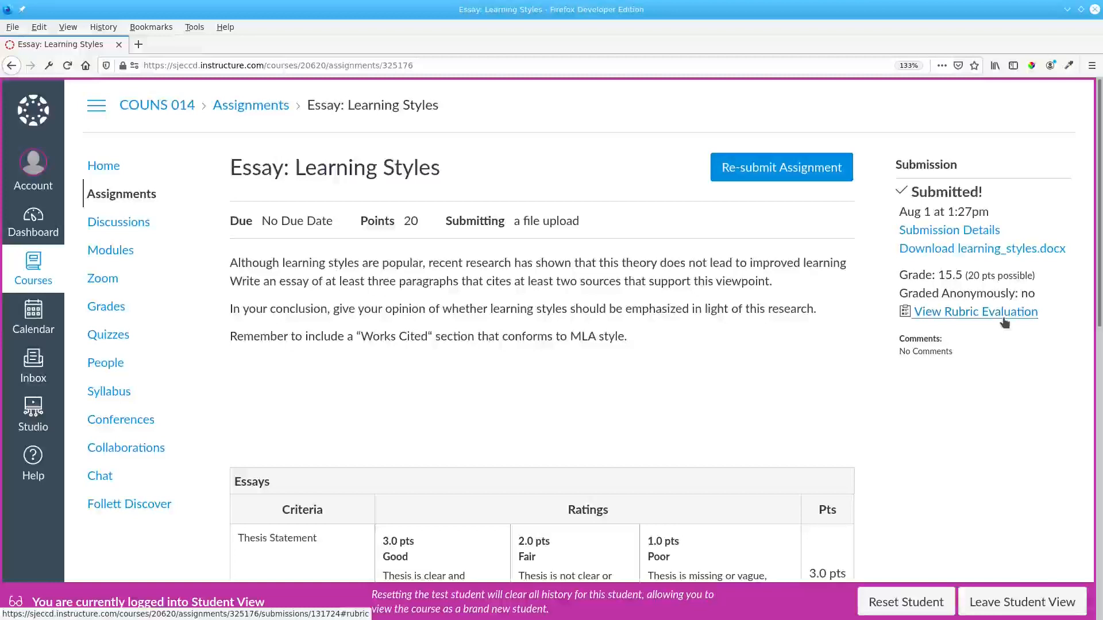
click(106, 309)
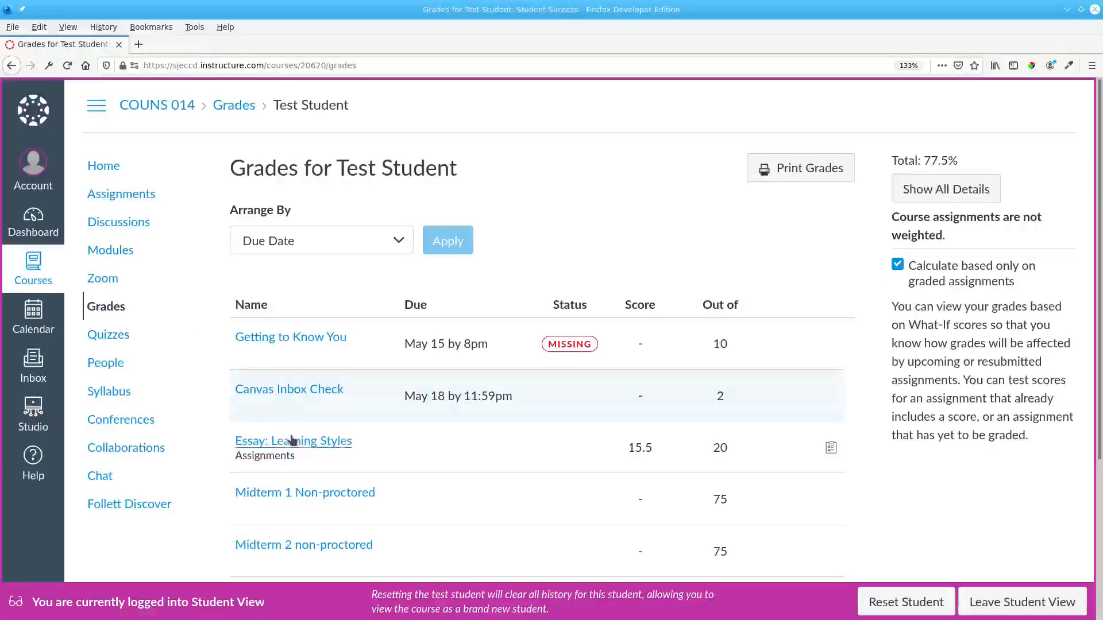
click(291, 442)
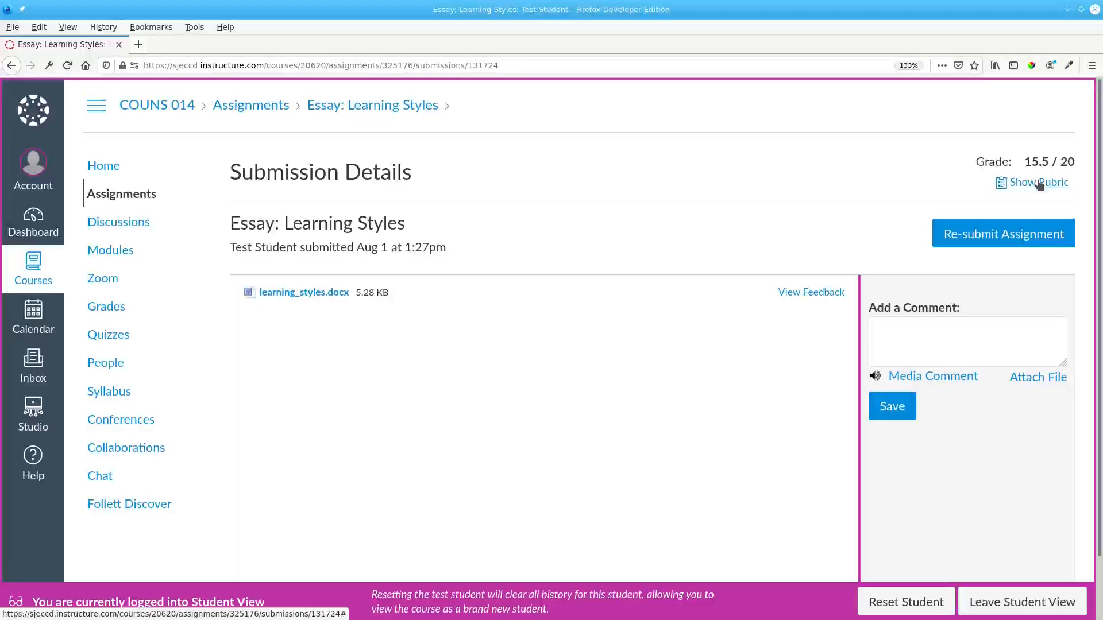
click(1039, 182)
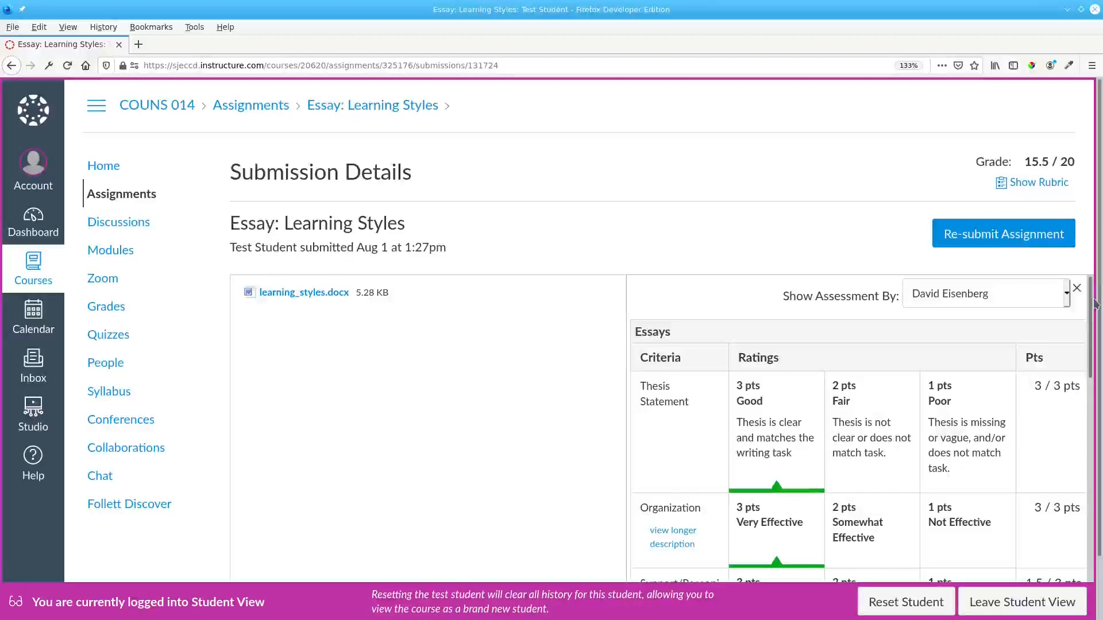
drag(1091, 312, 1096, 421)
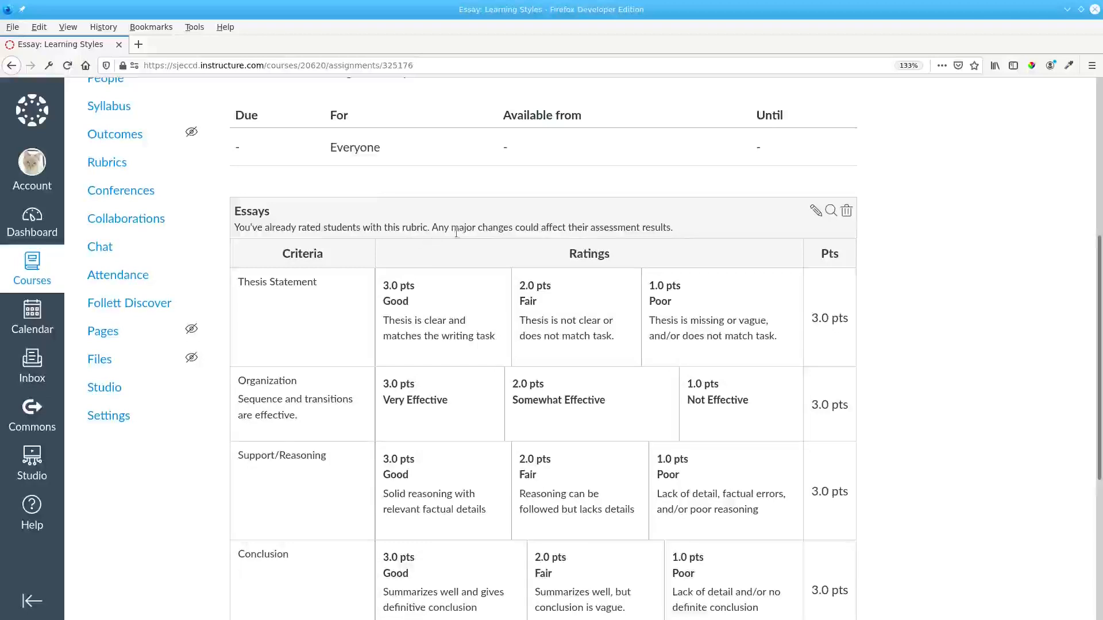
Edit the assignment's Essays rubric and enable range scoring for the Thesis Statement, Organization and Support/Reasoning criteria
click(815, 210)
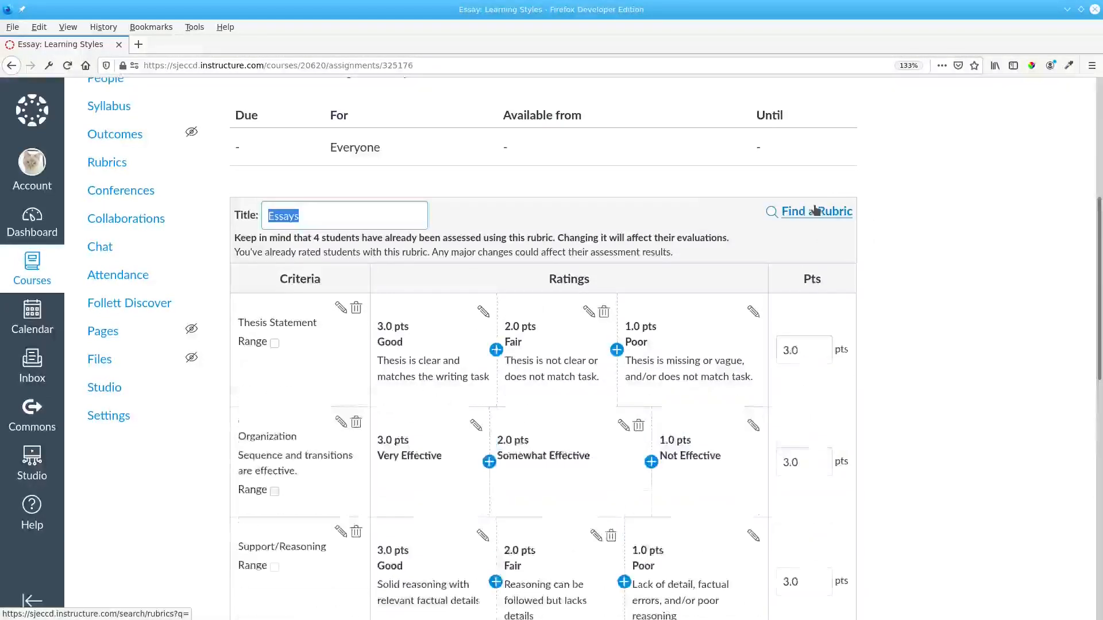
scroll(972, 228, down, 3)
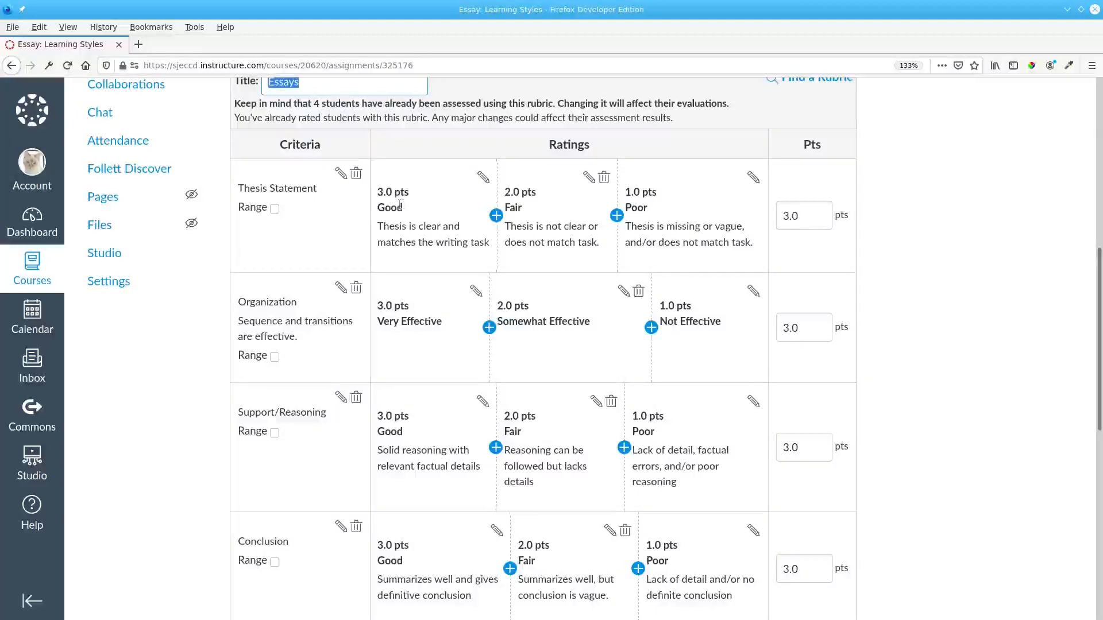
click(274, 209)
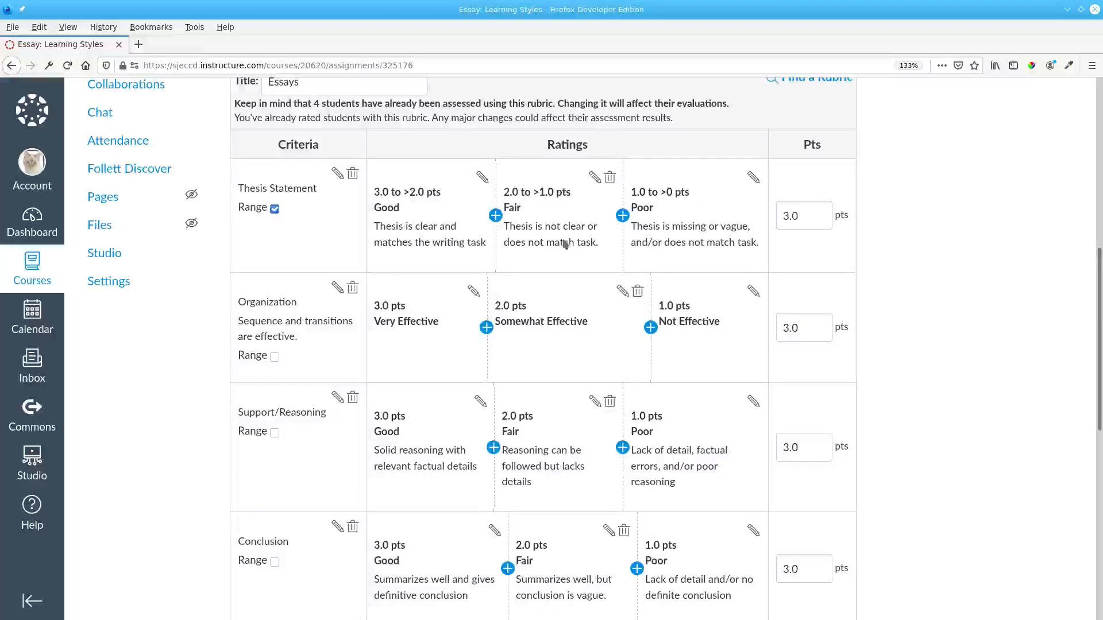
click(275, 359)
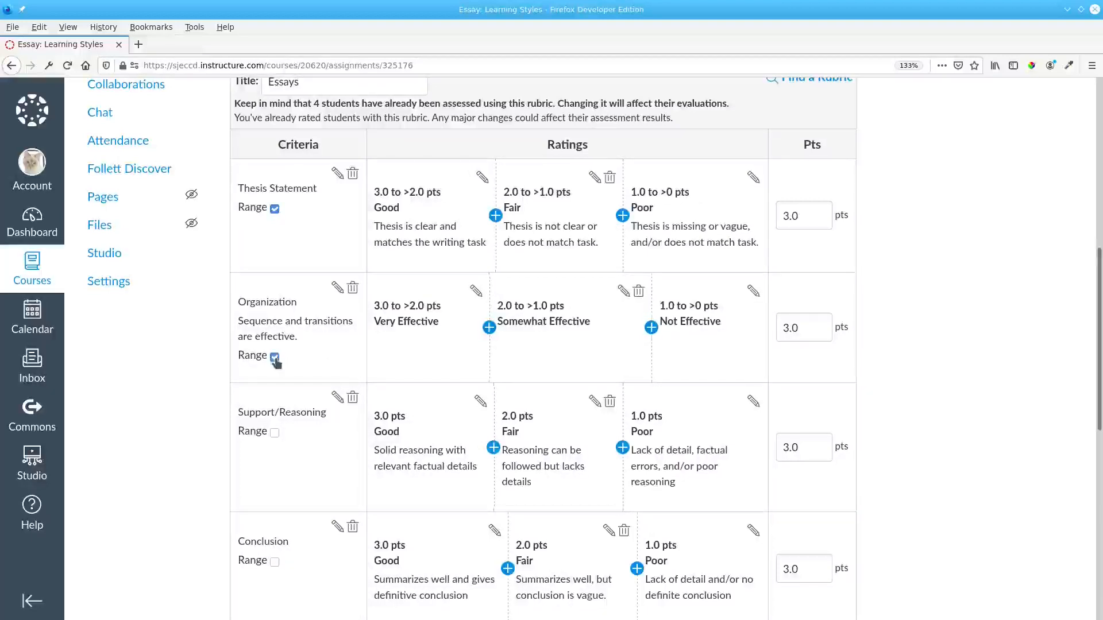
click(275, 434)
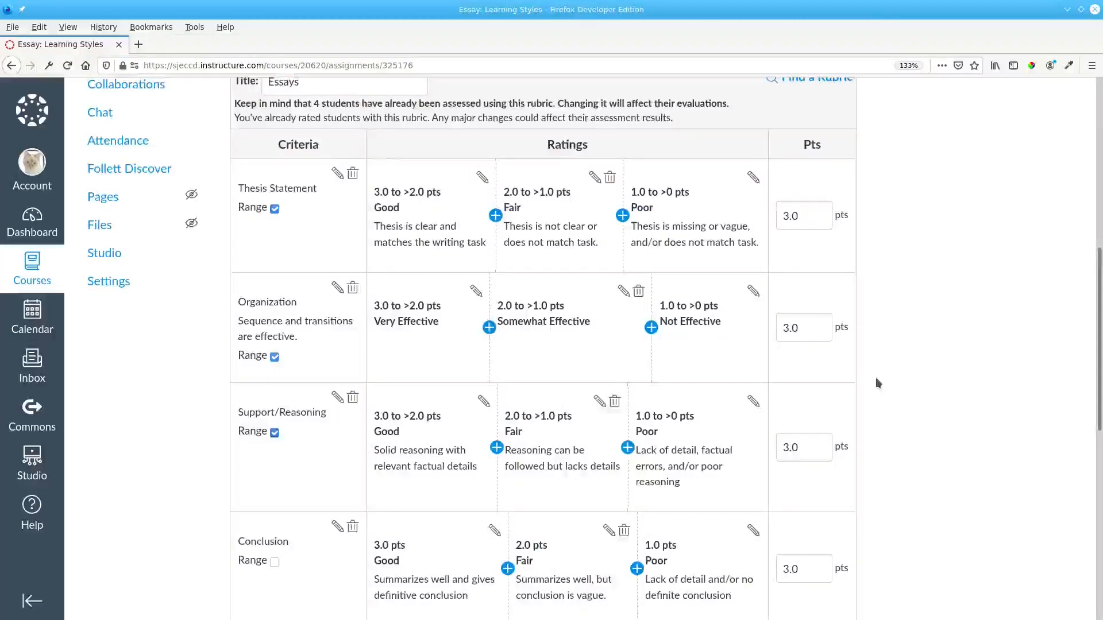
Enable range scoring for the Conclusion, Mechanics and "Works Cited" Section criteria and save the updated rubric
scroll(877, 380, down, 3)
scroll(878, 384, down, 2)
click(275, 248)
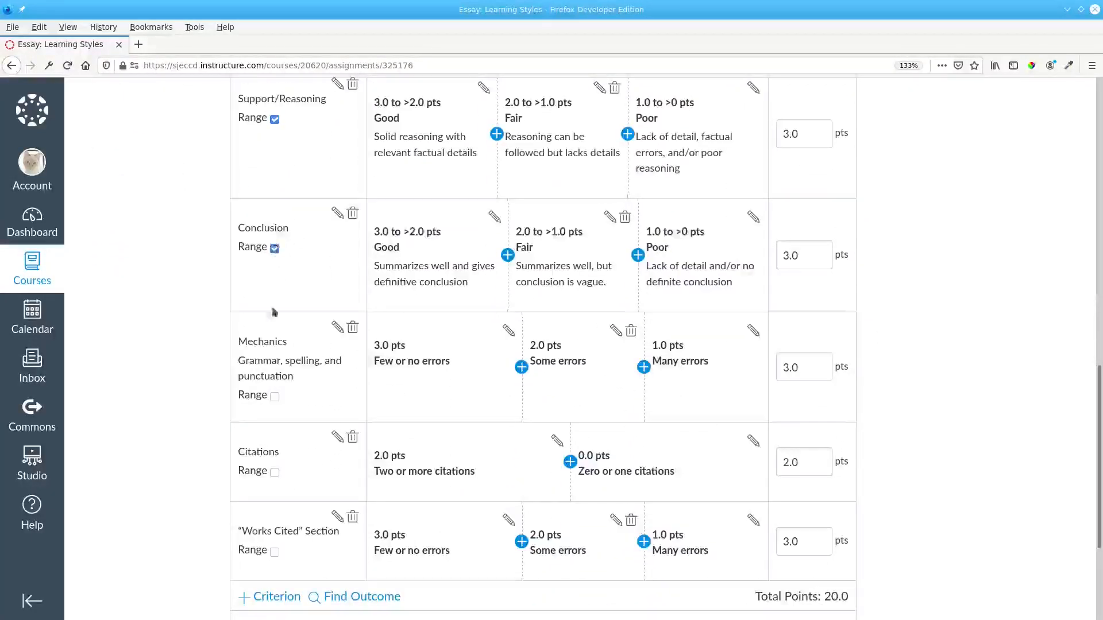
click(274, 397)
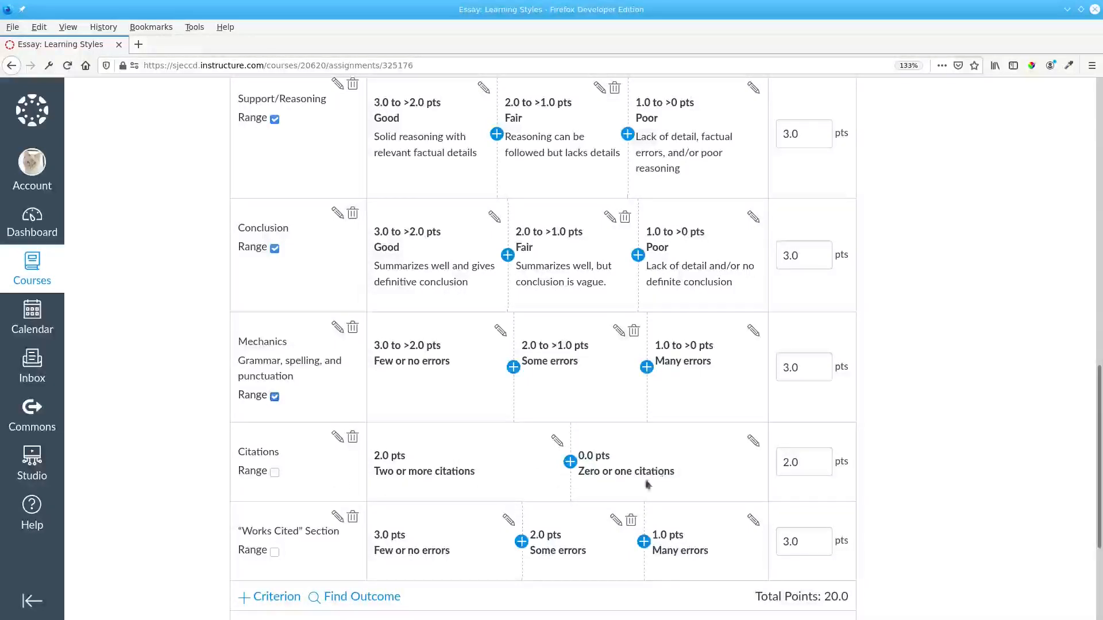
click(275, 552)
scroll(356, 560, down, 3)
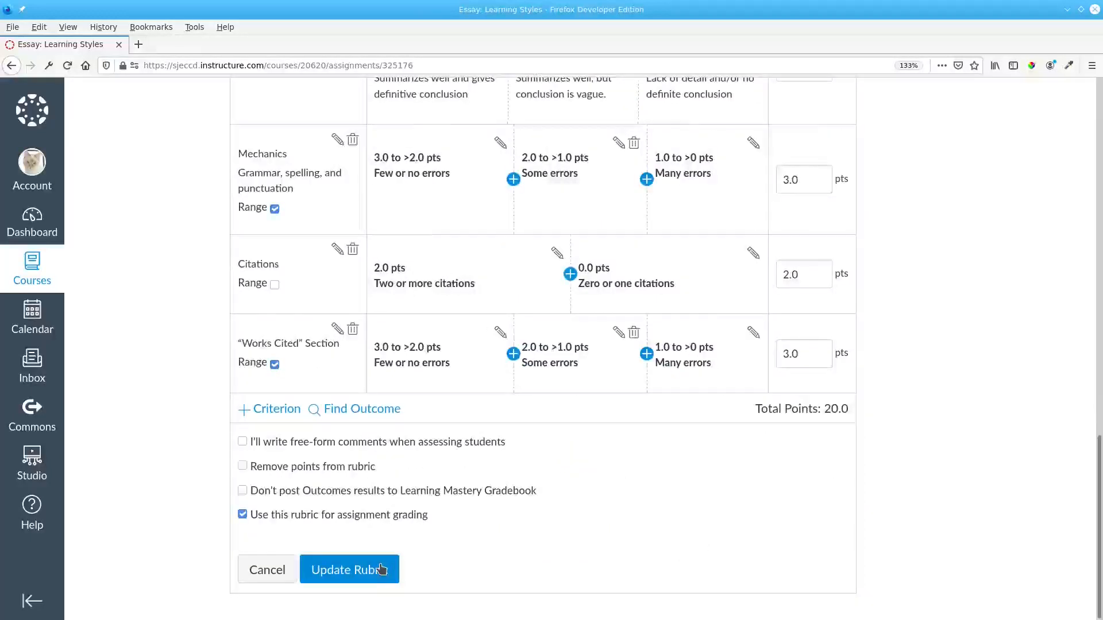
click(382, 568)
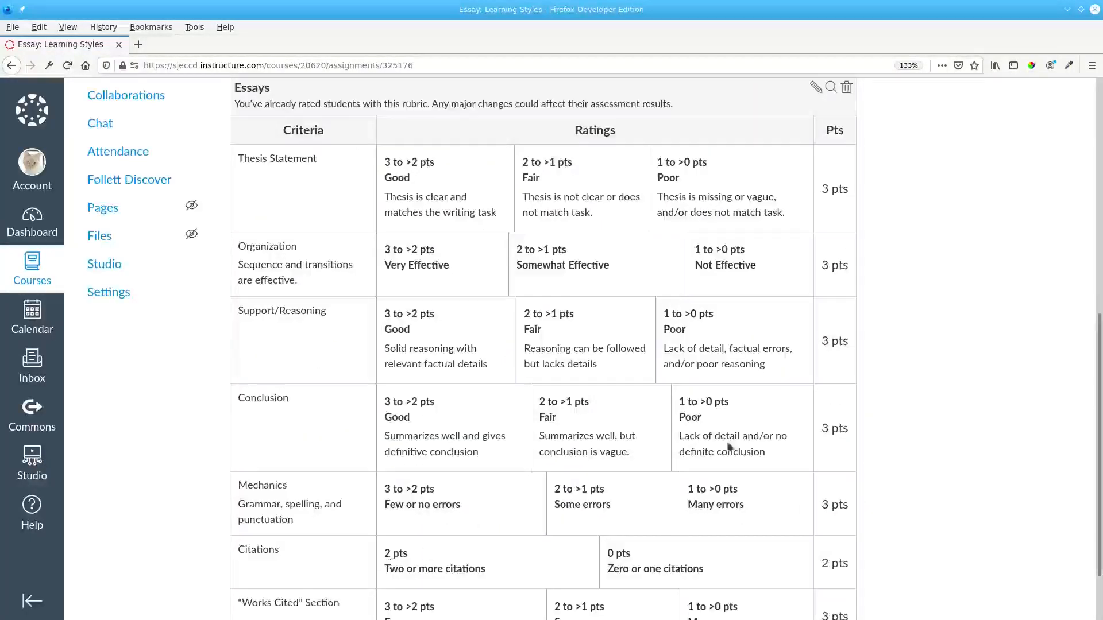
Open the Essay: Learning Styles submission in SpeedGrader, view its grading rubric and widen the grading pane to fit the ratings
drag(1100, 425, 1100, 149)
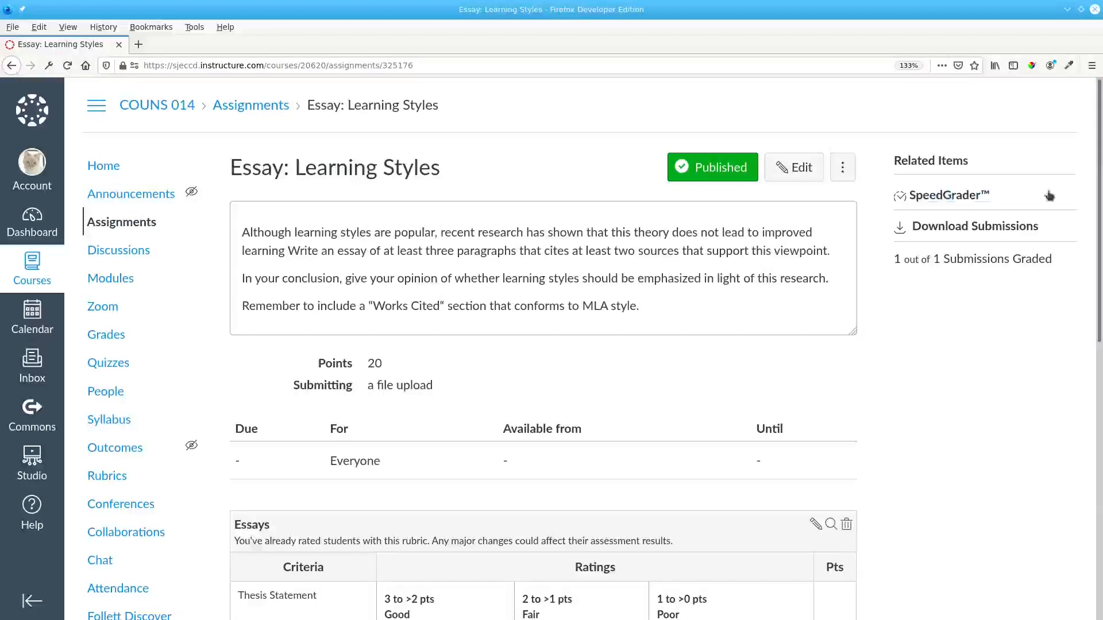
click(945, 196)
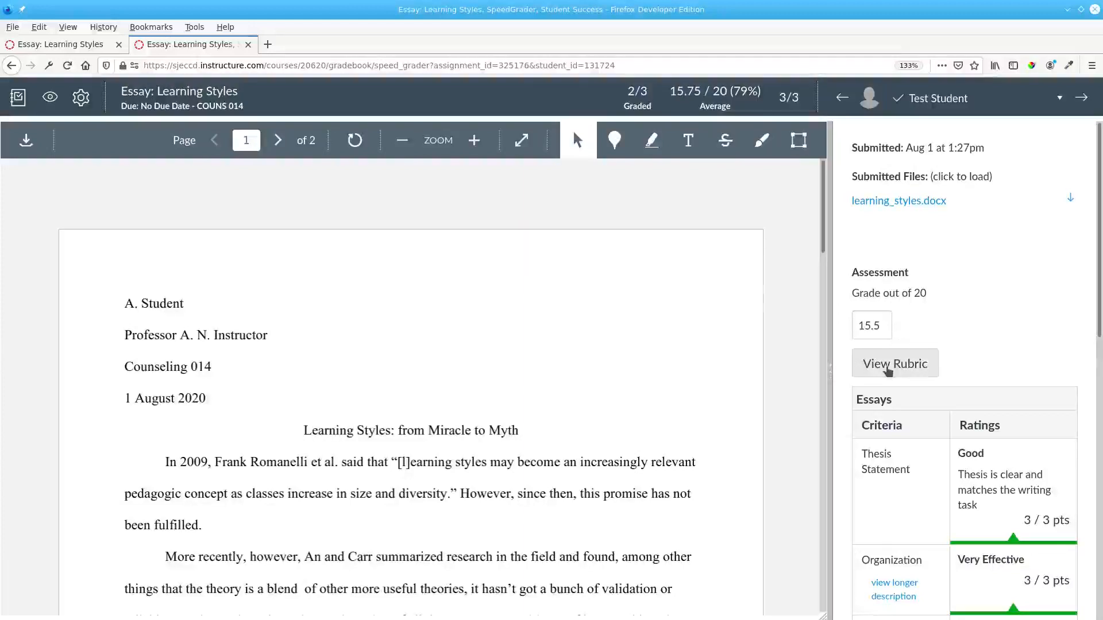
click(887, 367)
drag(830, 382, 561, 391)
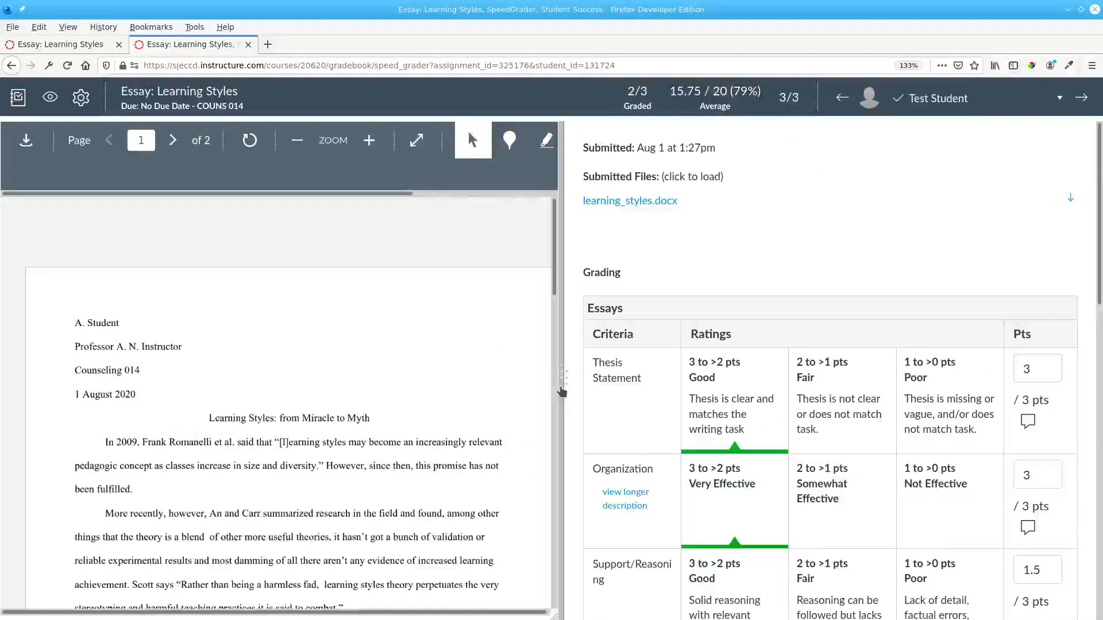
Rate Support/Reasoning as Fair, set its points to 1.5 and save the rubric assessment
drag(1100, 291, 1099, 396)
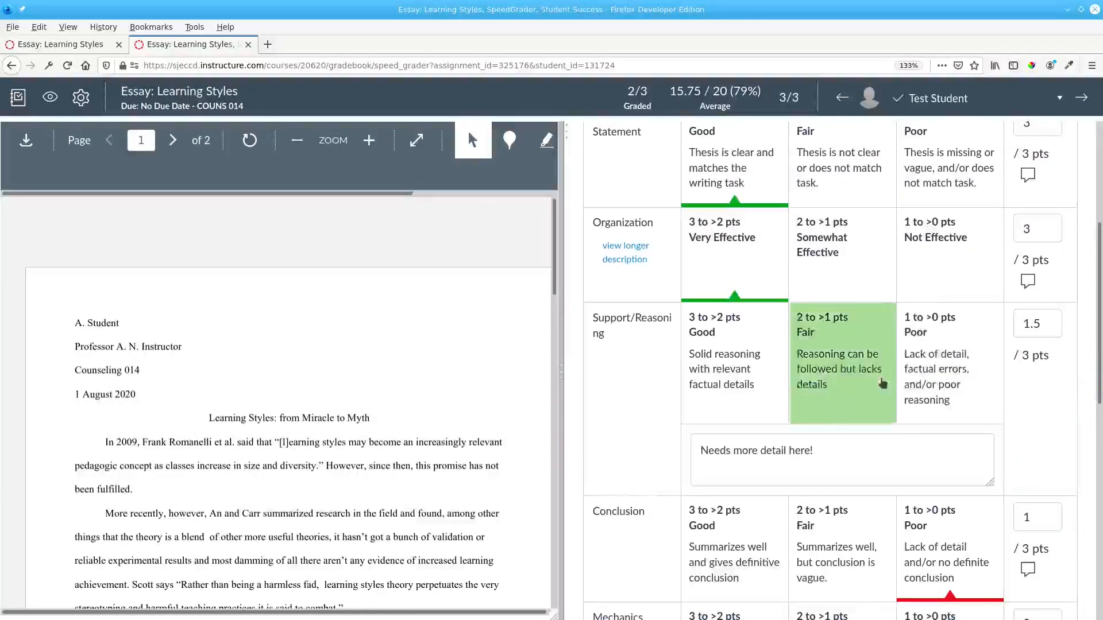
click(823, 366)
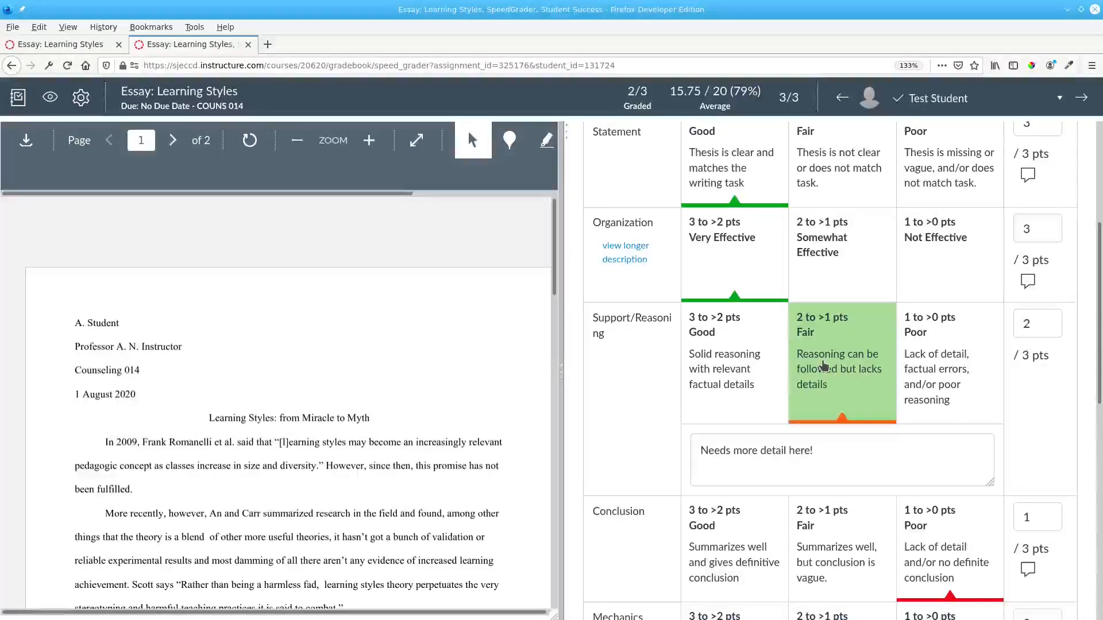
click(1030, 326)
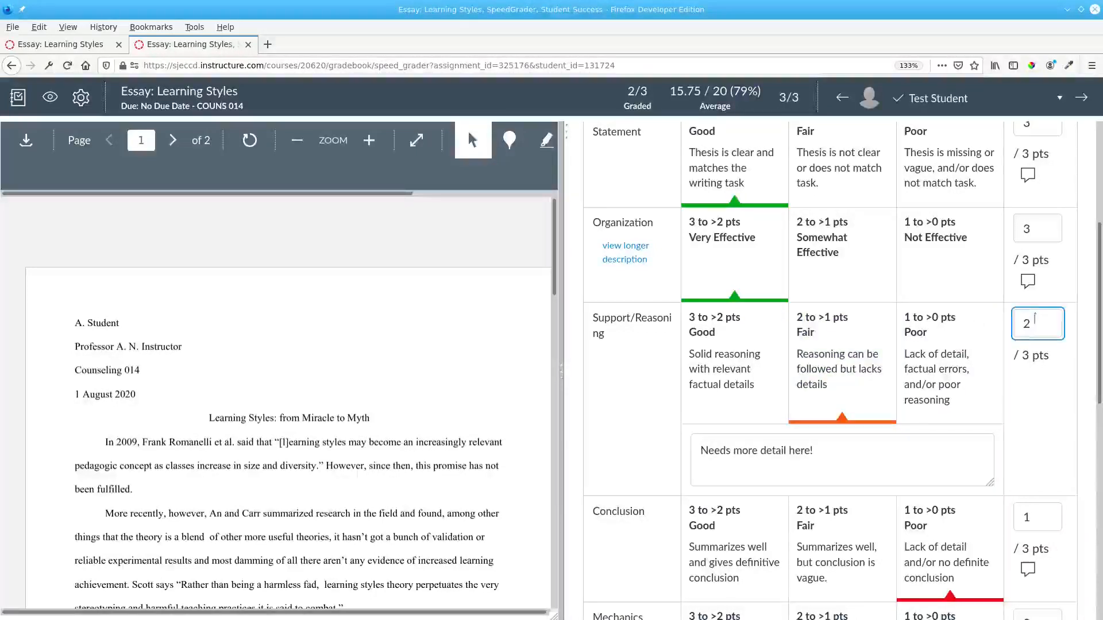
key(BackSpace)
text(1.5)
key(Tab)
drag(1099, 336, 1099, 537)
click(600, 437)
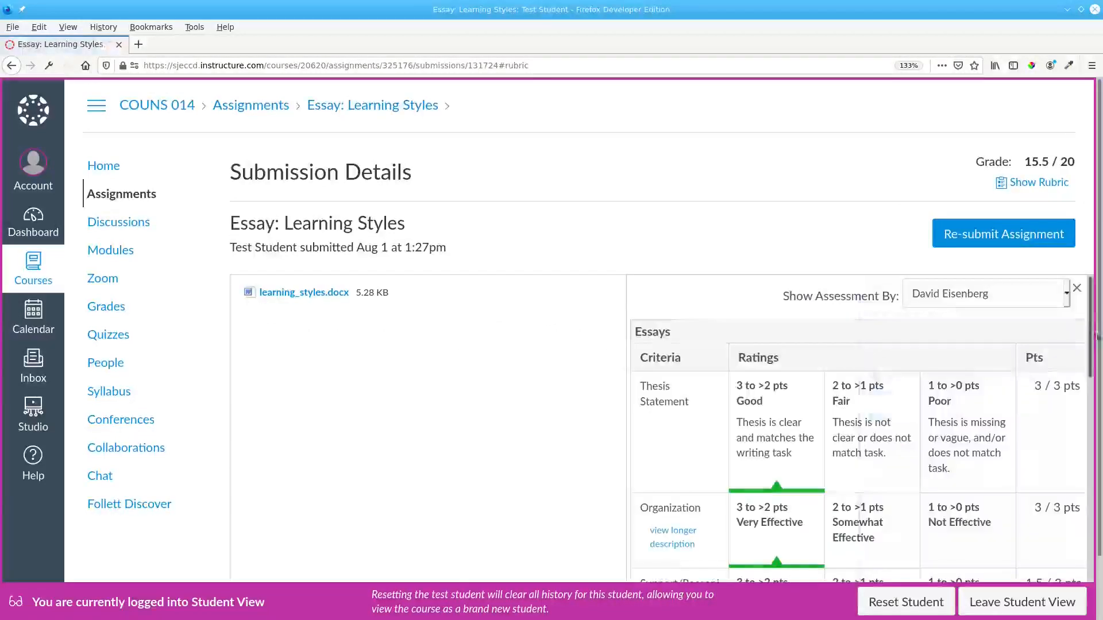
In Student View, review the submission's rubric assessment from Thesis Statement to the total points
scroll(1086, 390, down, 3)
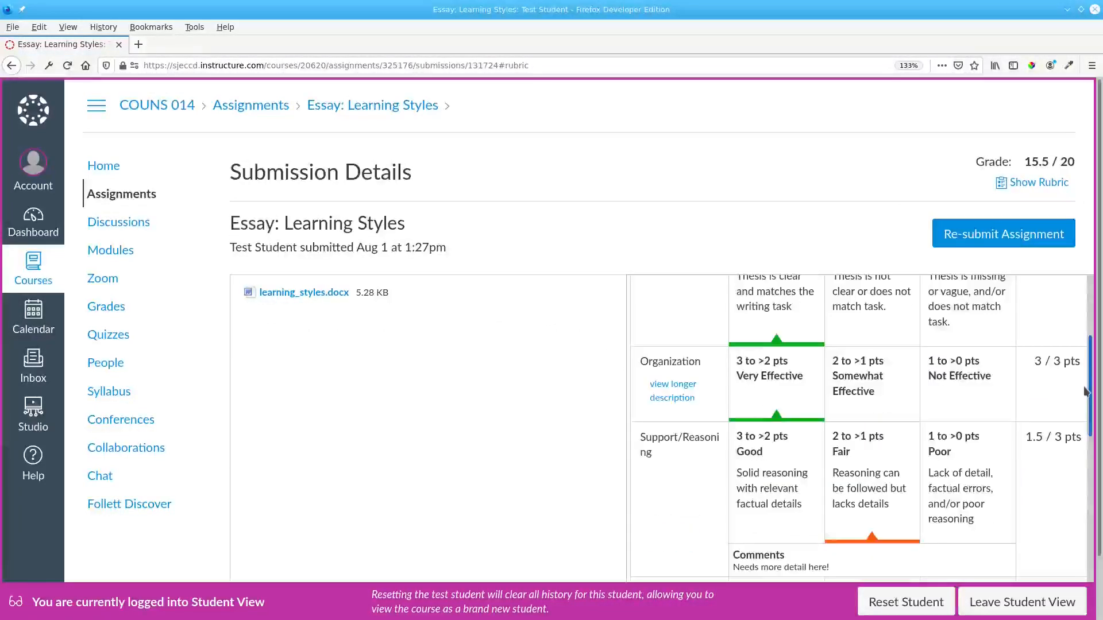
drag(1086, 391, 1087, 526)
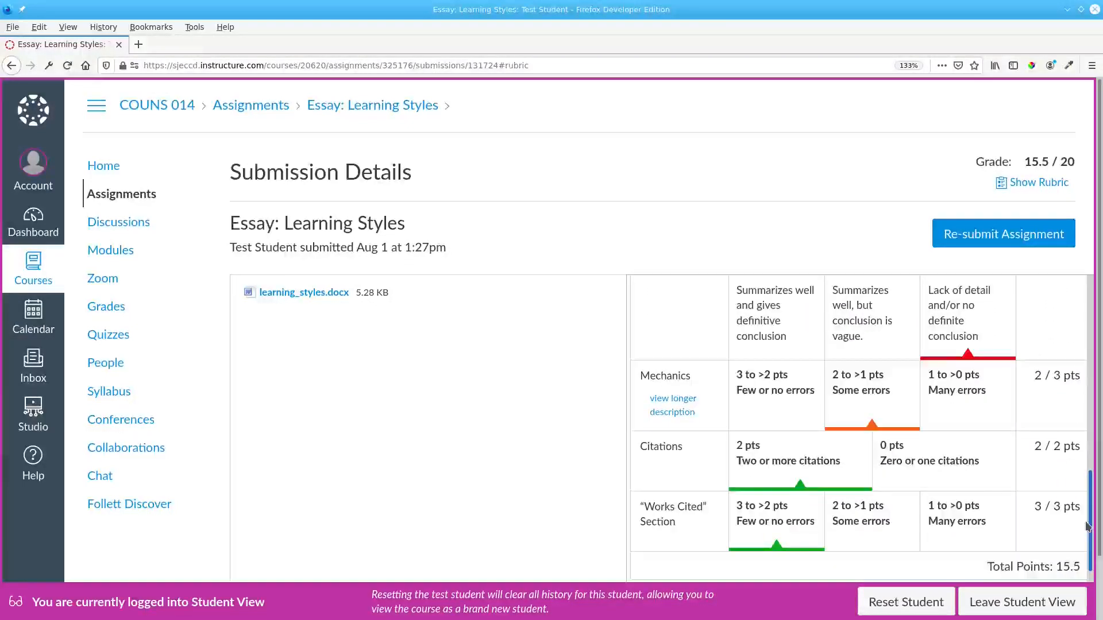